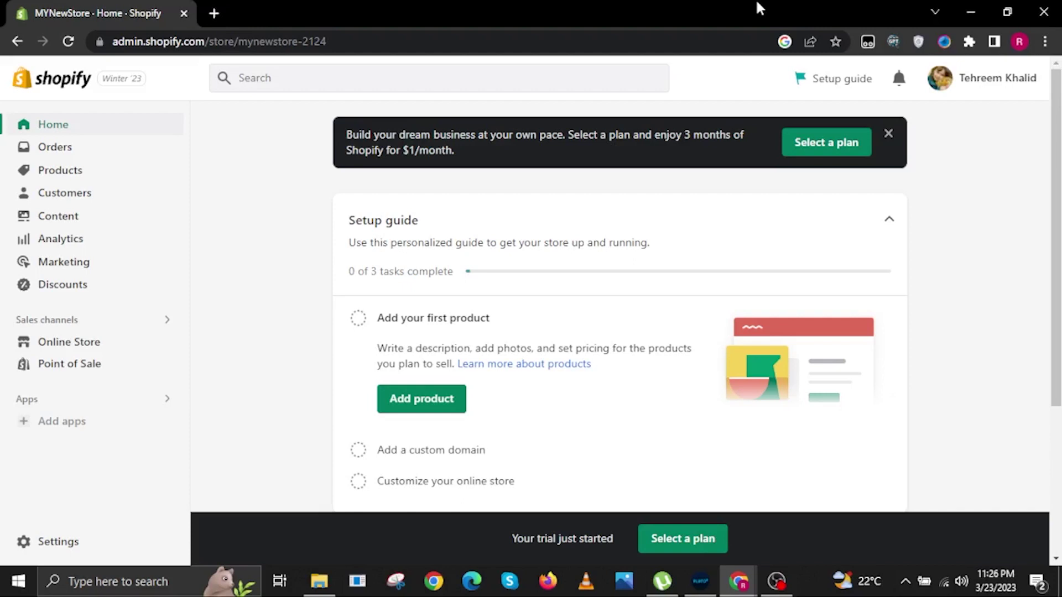
Step: Reach the Dawn theme's default content editor from Online Store via its more-actions menu
left_click(69, 341)
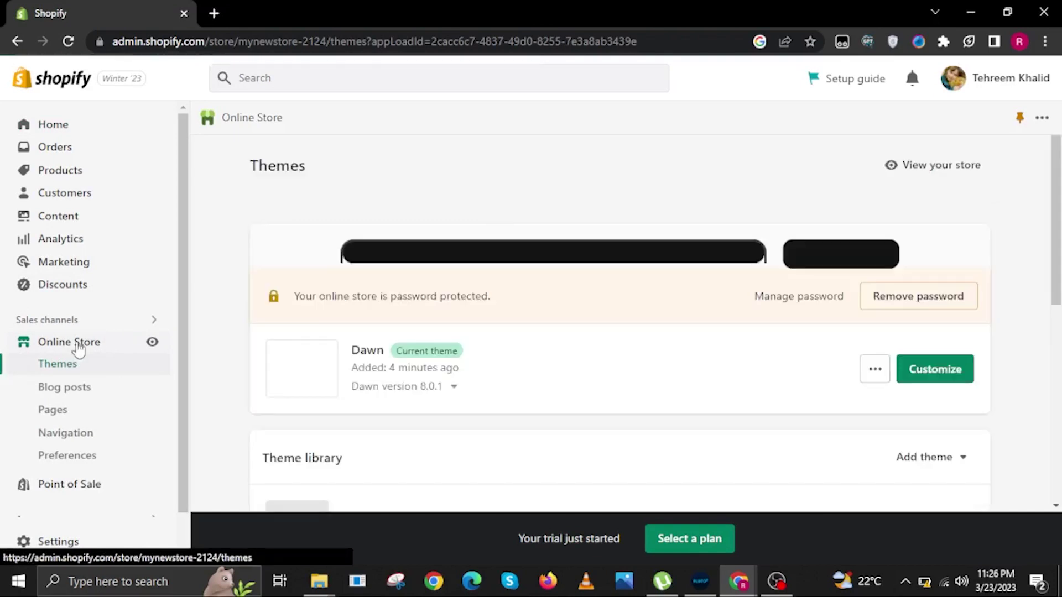
scroll(676, 361, "down", 3)
scroll(676, 327, "down", 3)
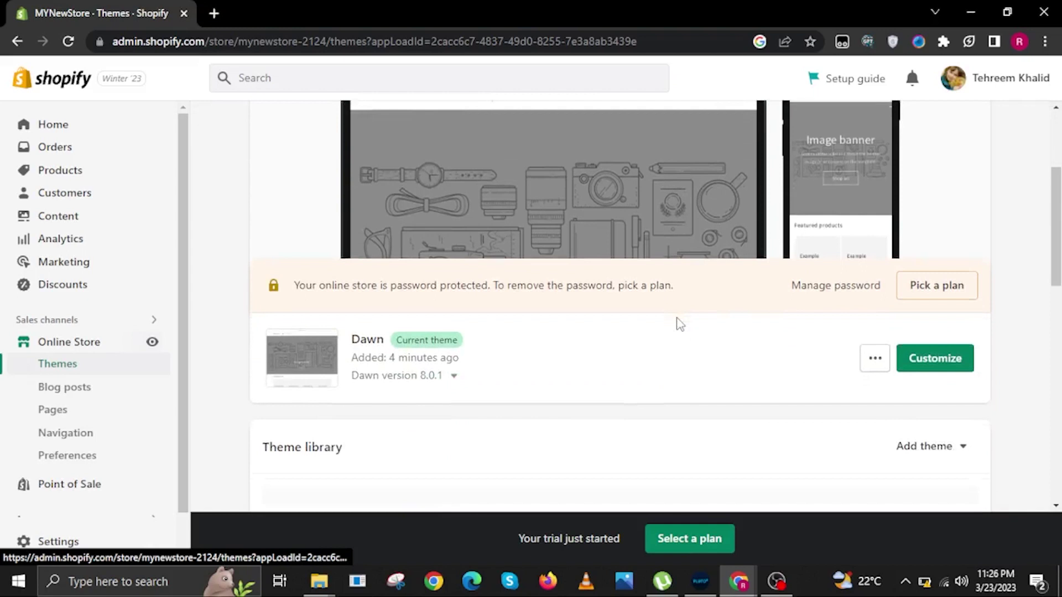
left_click(874, 307)
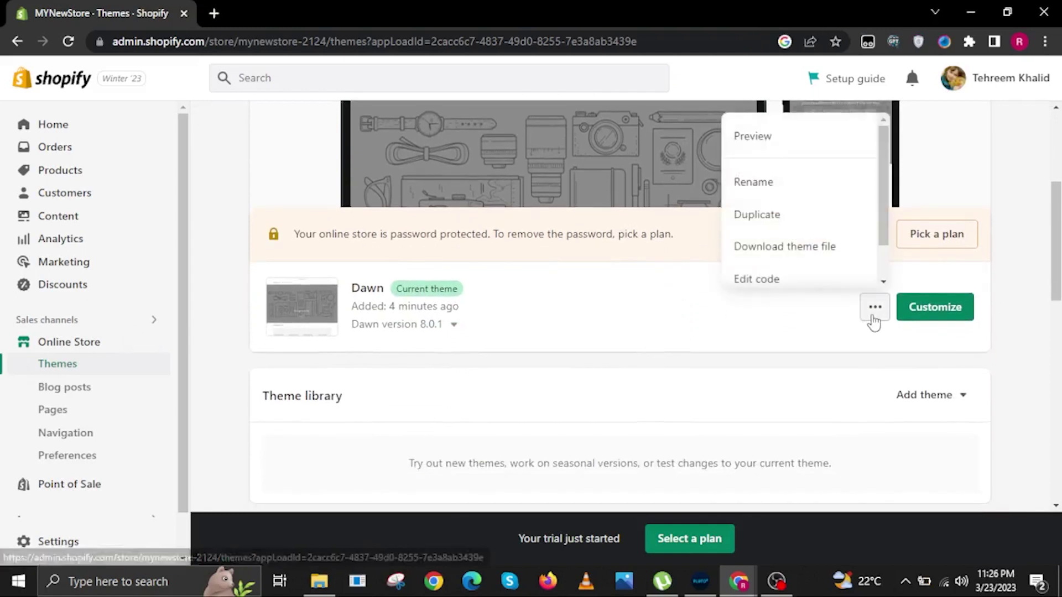
scroll(817, 257, "down", 2)
left_click(790, 267)
type("Powered by s")
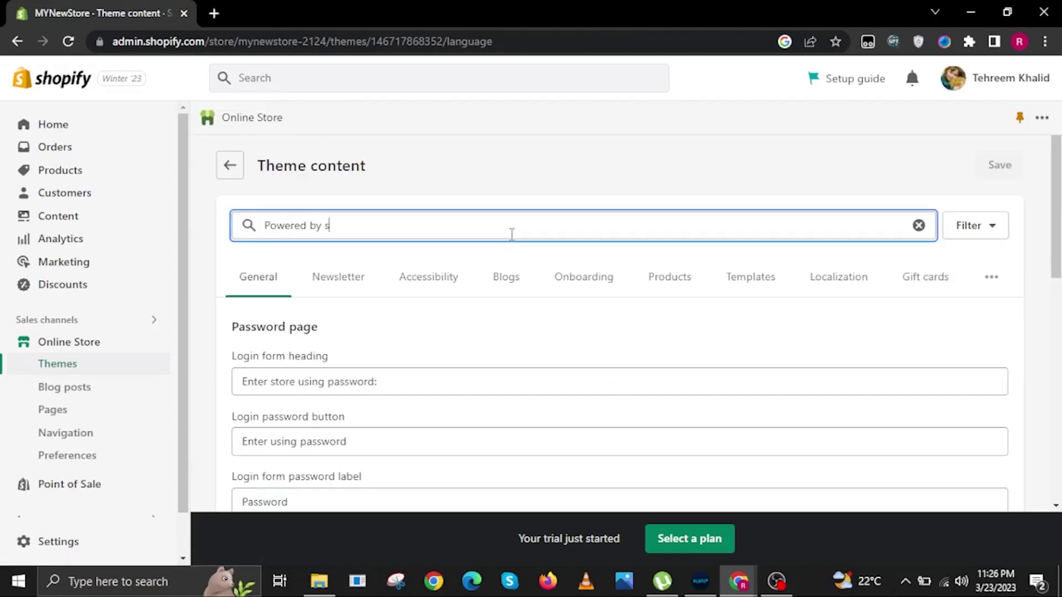
type("hpify")
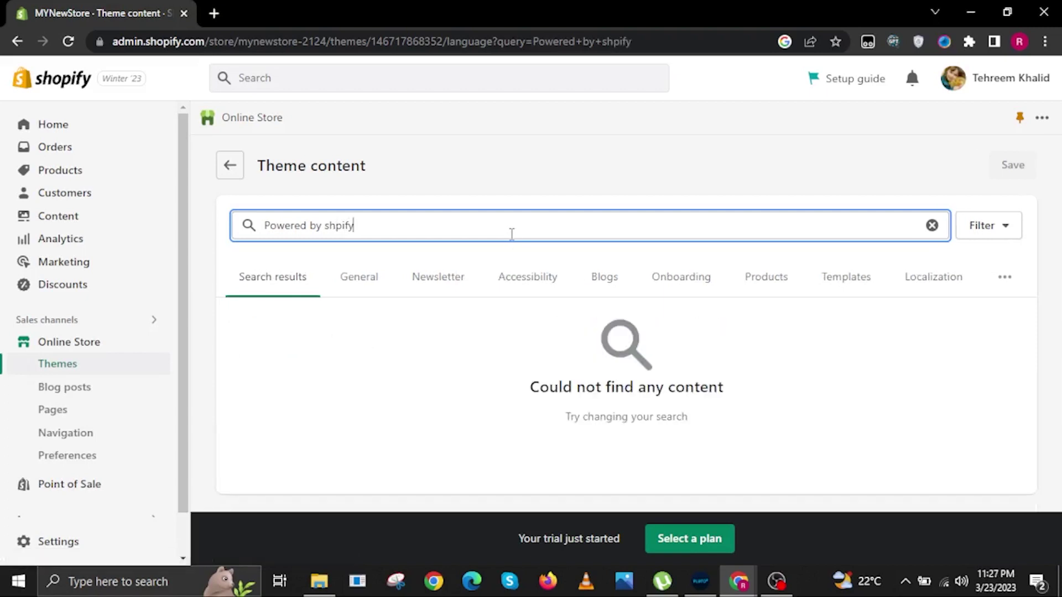
type("o")
scroll(356, 479, "down", 1)
Step: Start editing the Links 'Powered by shopify' field found by the search
left_click(355, 482)
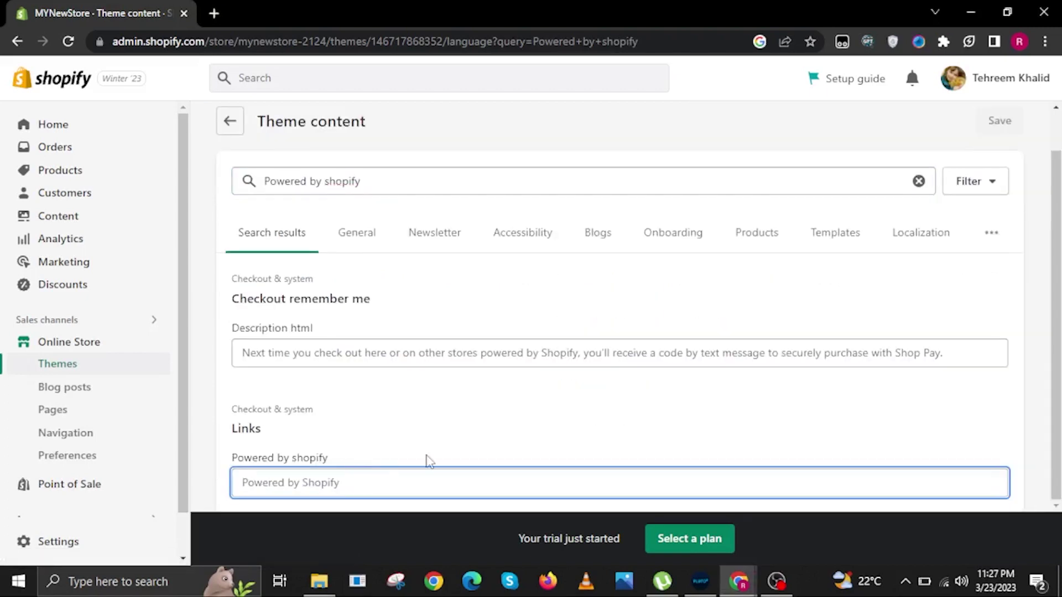
Step: Select and delete the Password page's 'Powered by shopify html' text so the field is empty
left_click(432, 355)
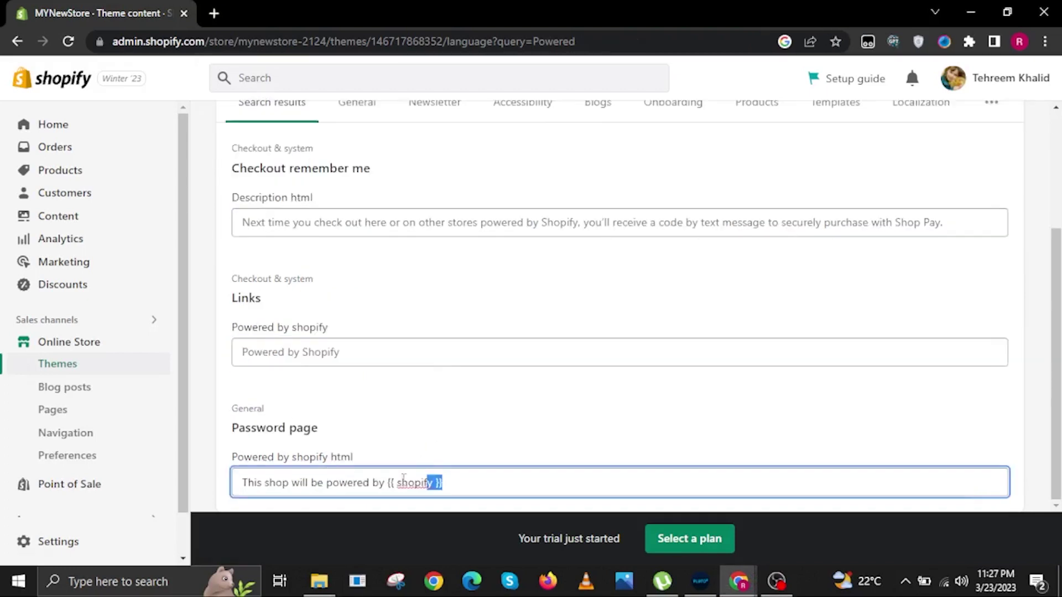
left_click_drag(404, 478, 209, 497)
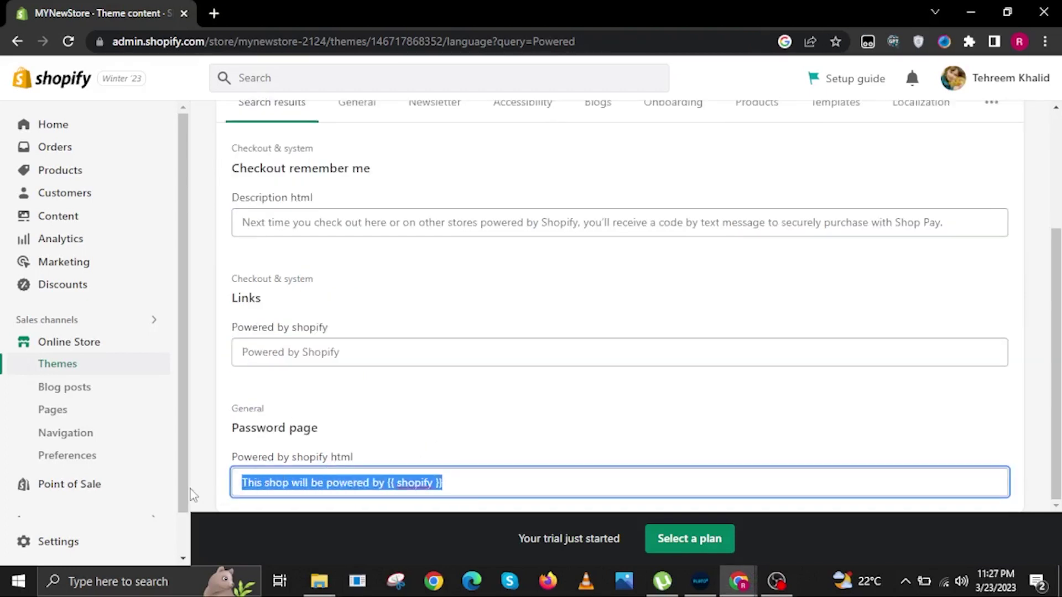
key("BackSpace")
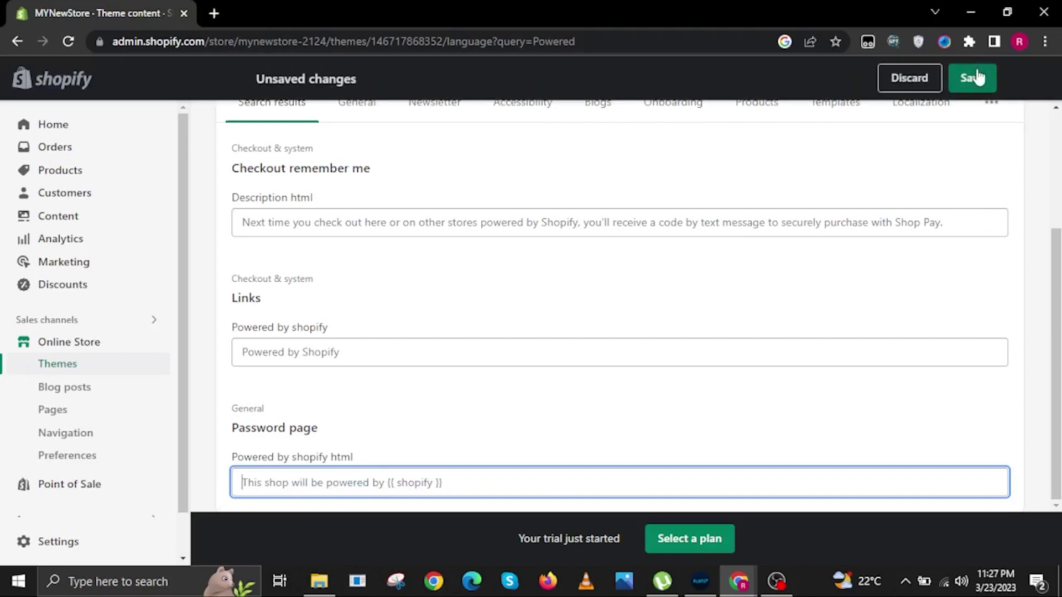
Step: Save the cleared theme content from the Unsaved changes bar
left_click(971, 77)
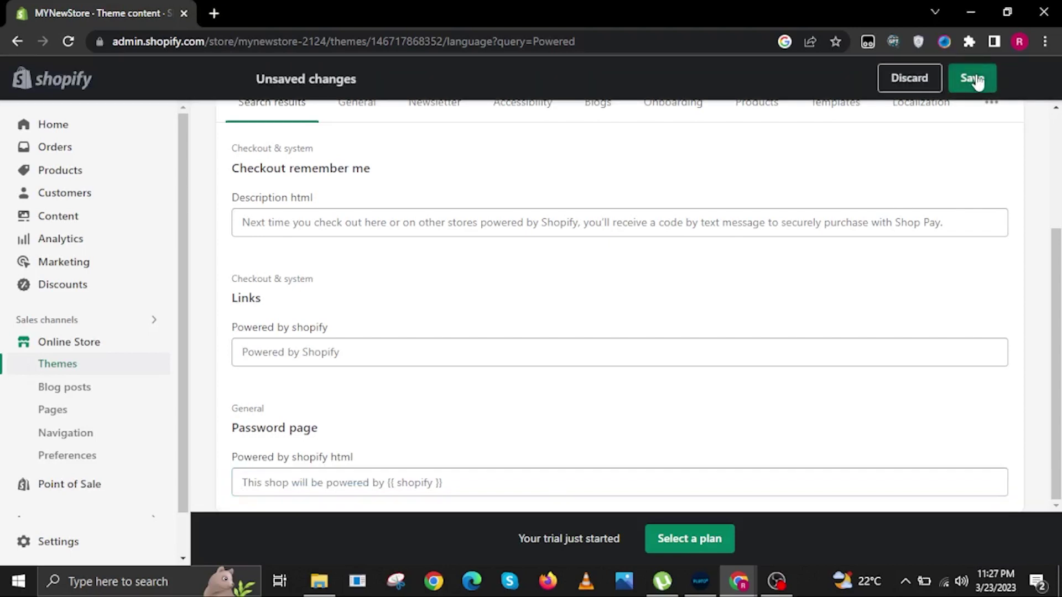
left_click(975, 79)
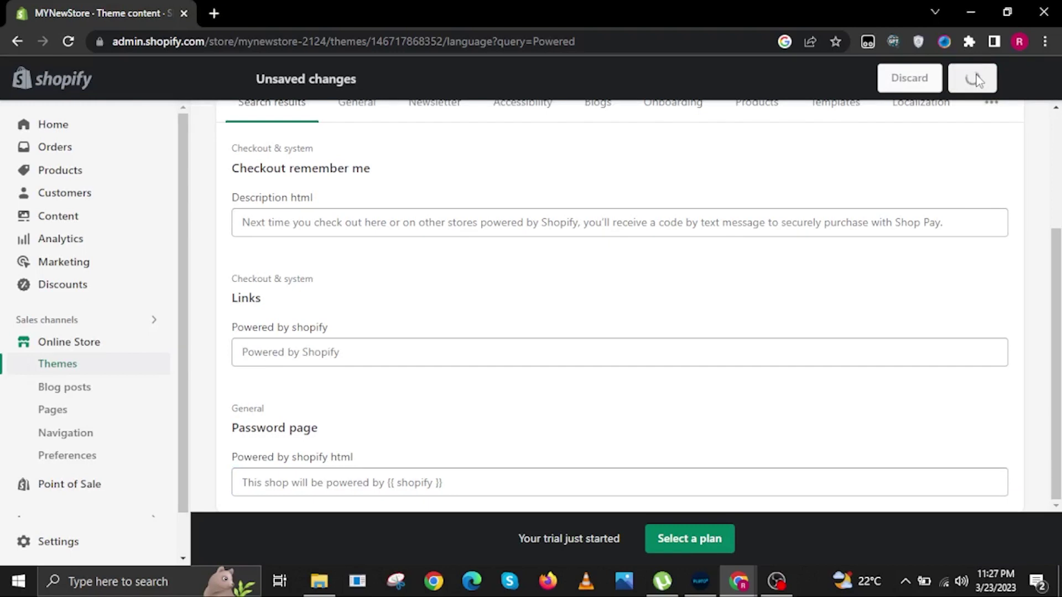